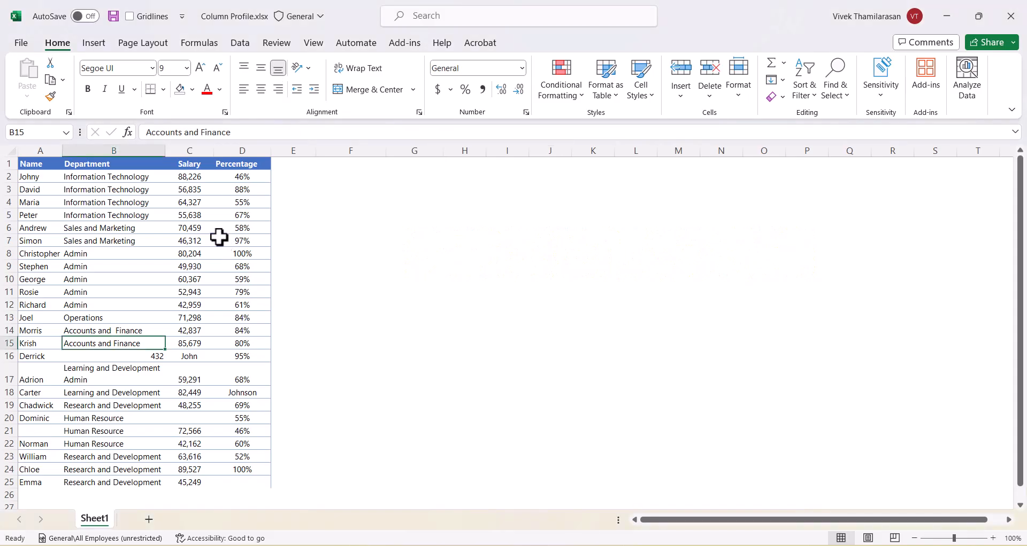
# Step: Load the range A1:D25 into the Power Query Editor as a table with headers
pyautogui.hotkey('alt', 'a')
pyautogui.press('p')
pyautogui.press('t')
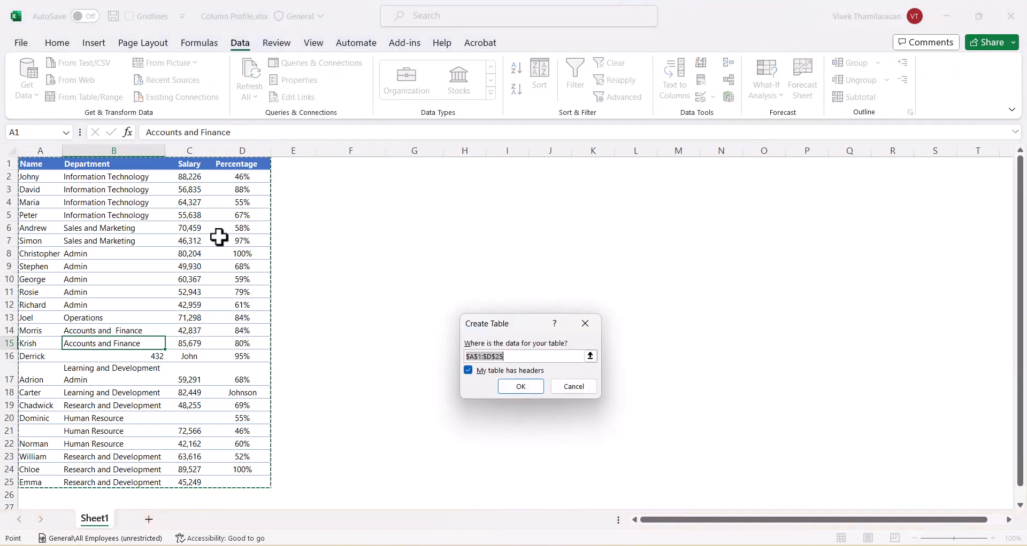
pyautogui.press('Return')
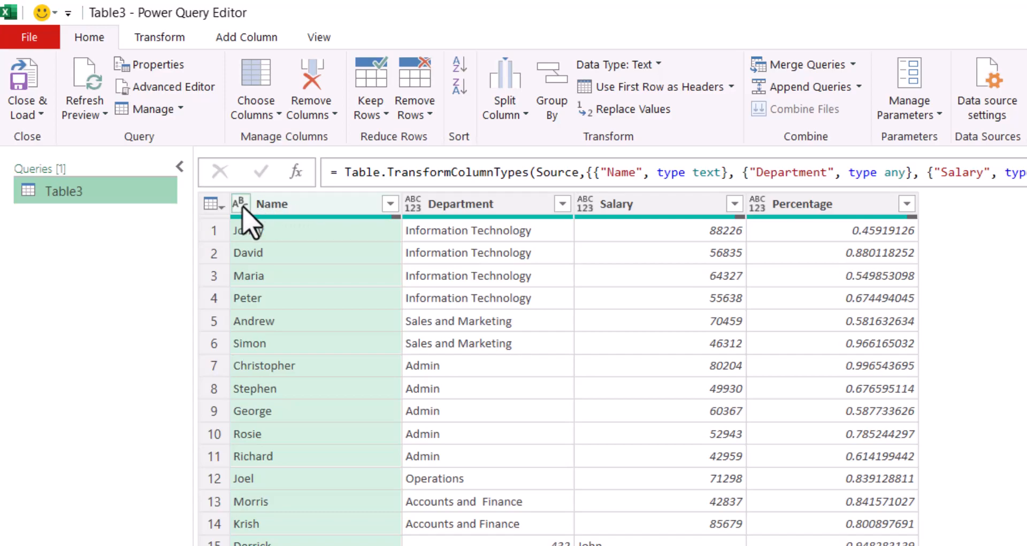
# Step: Check the assigned data types of the Department, Salary and Percentage columns
pyautogui.click(455, 205)
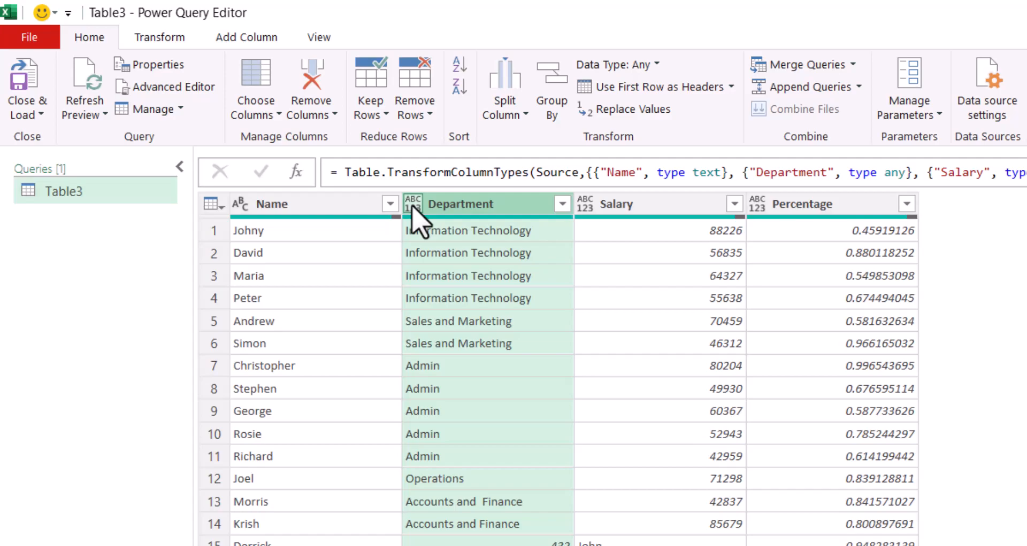
pyautogui.click(651, 208)
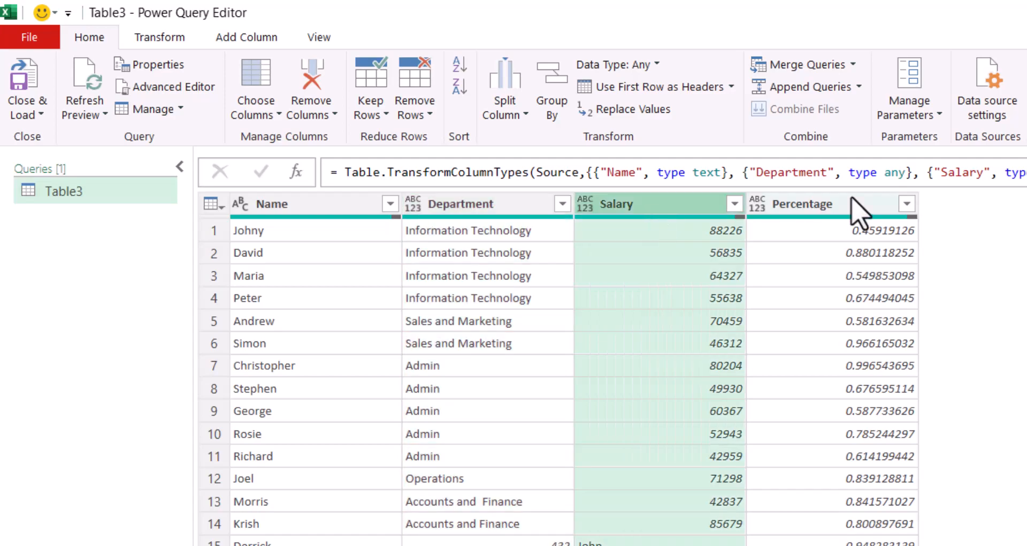
pyautogui.click(857, 205)
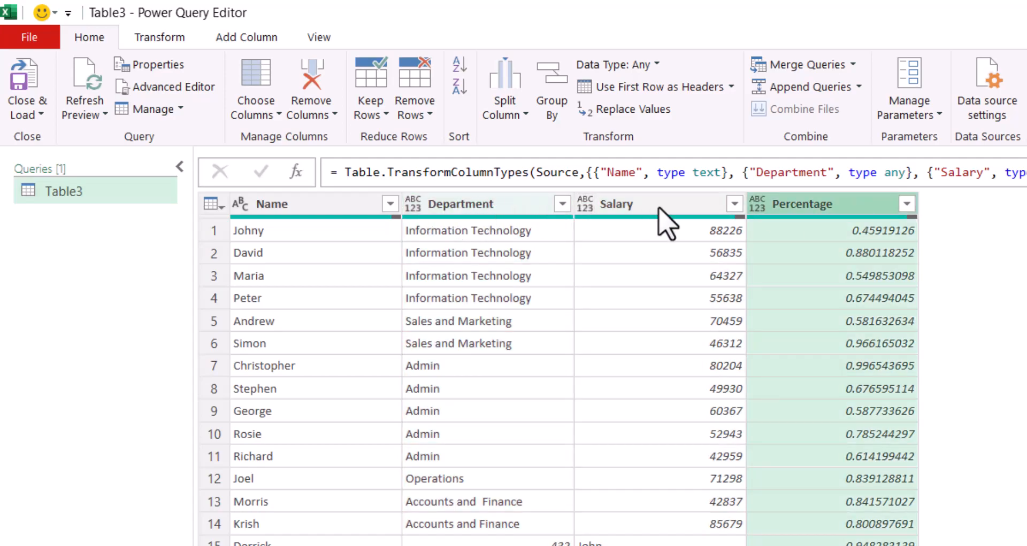
# Step: Change the data type of the Department column to Text
pyautogui.click(458, 214)
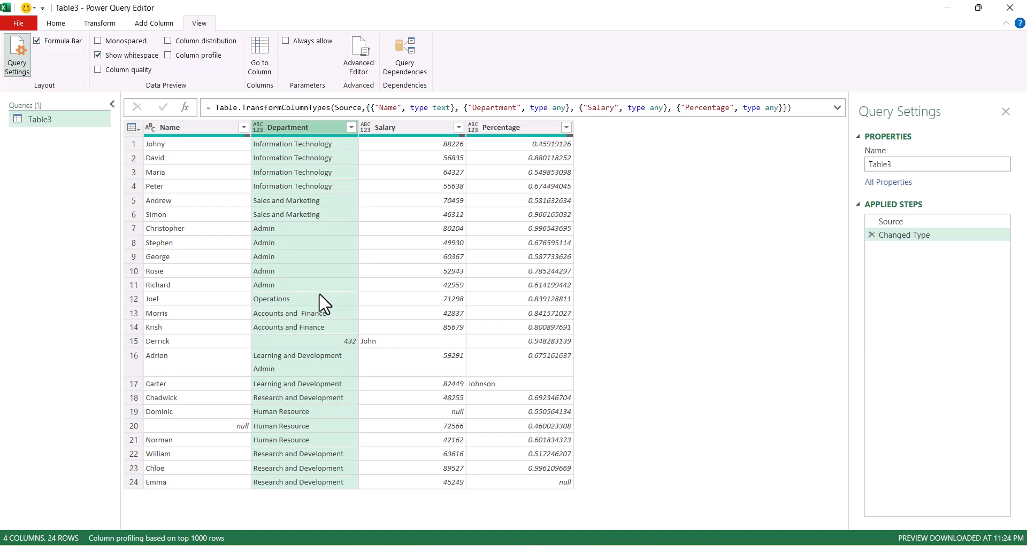
pyautogui.click(258, 126)
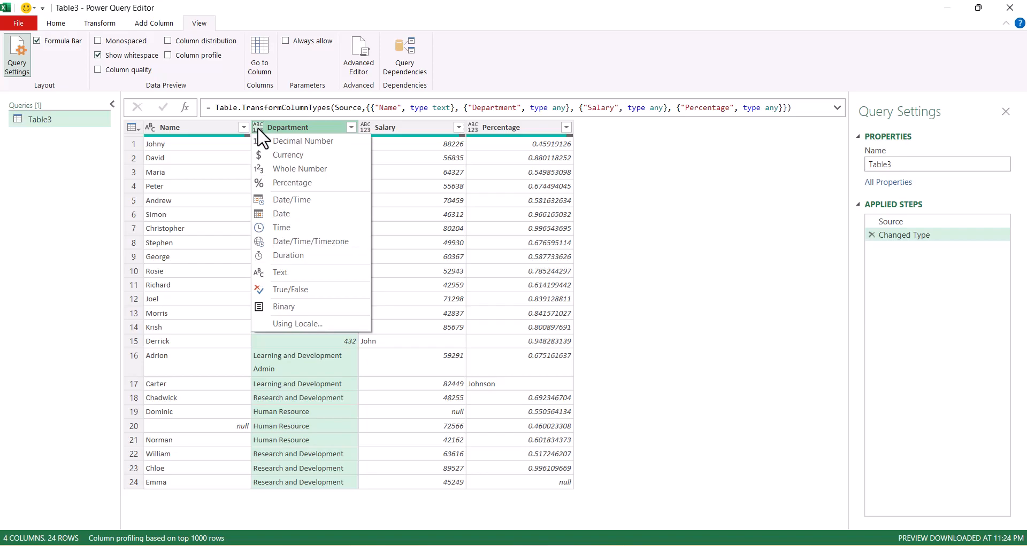
pyautogui.click(285, 272)
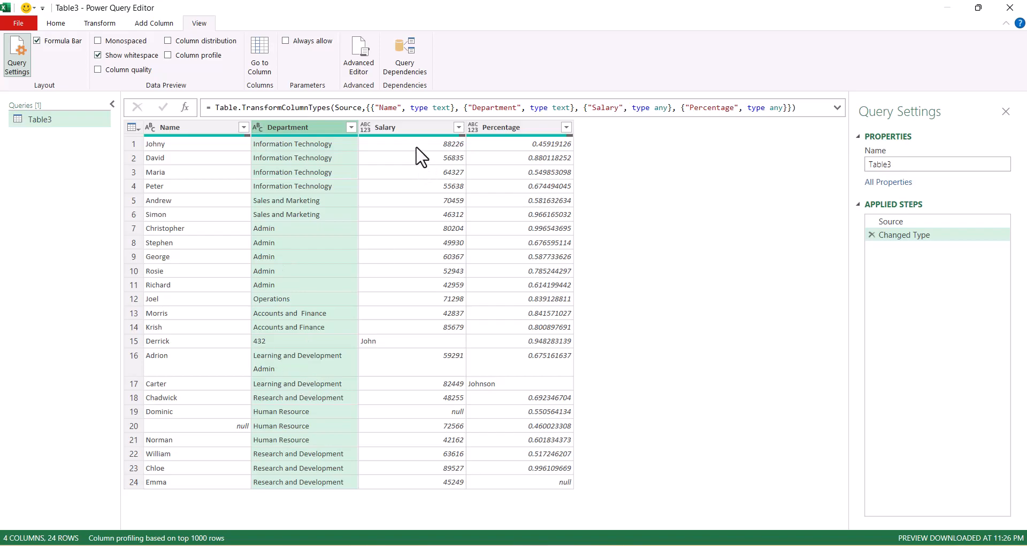
# Step: Change the data type of the Salary column to Whole Number
pyautogui.click(410, 128)
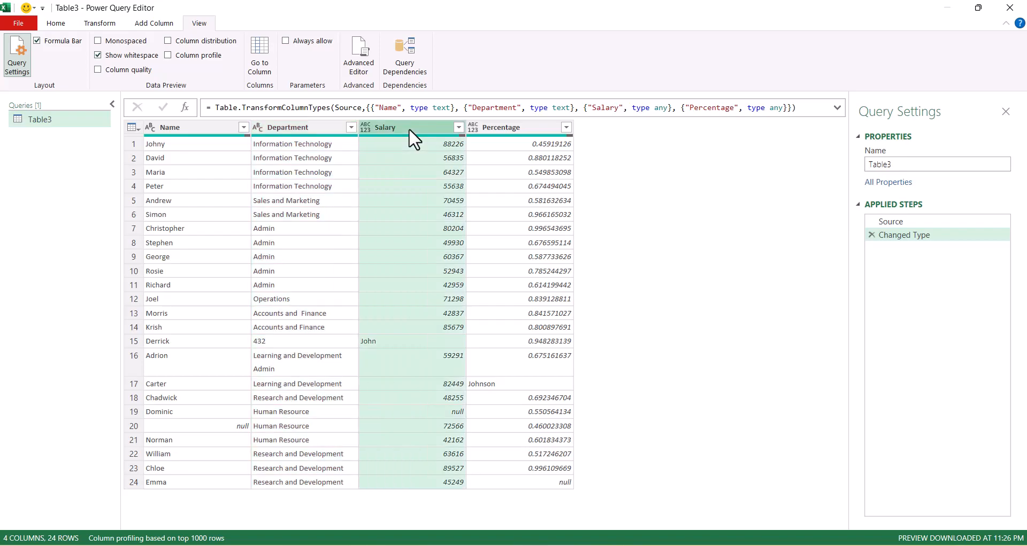
pyautogui.click(365, 128)
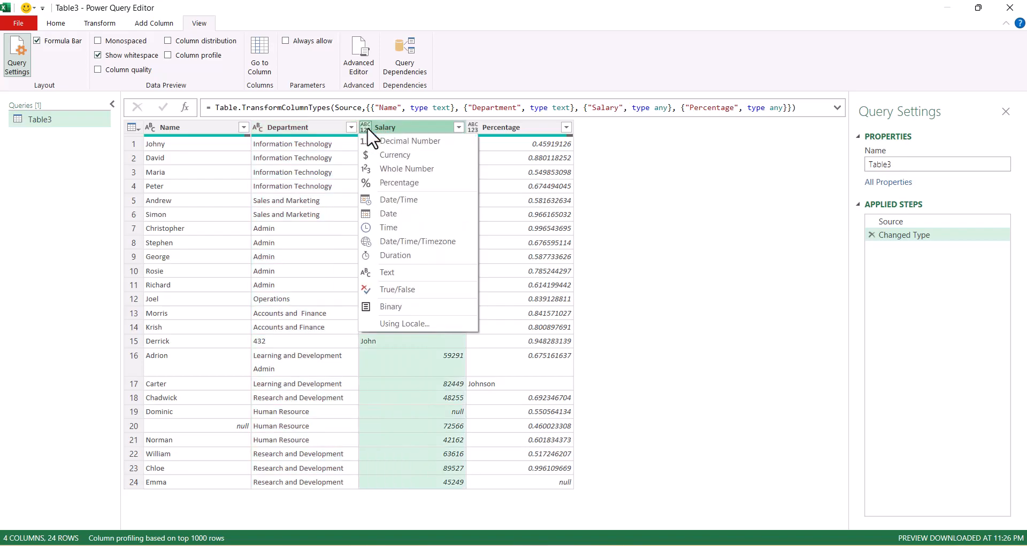
pyautogui.click(412, 170)
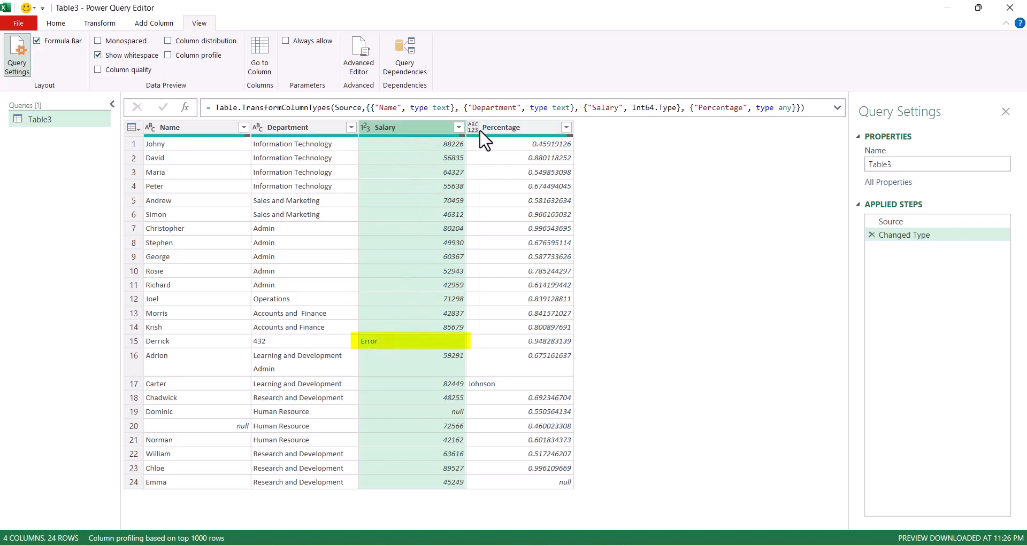
# Step: Change the data type of the Percentage column to Percentage
pyautogui.click(508, 128)
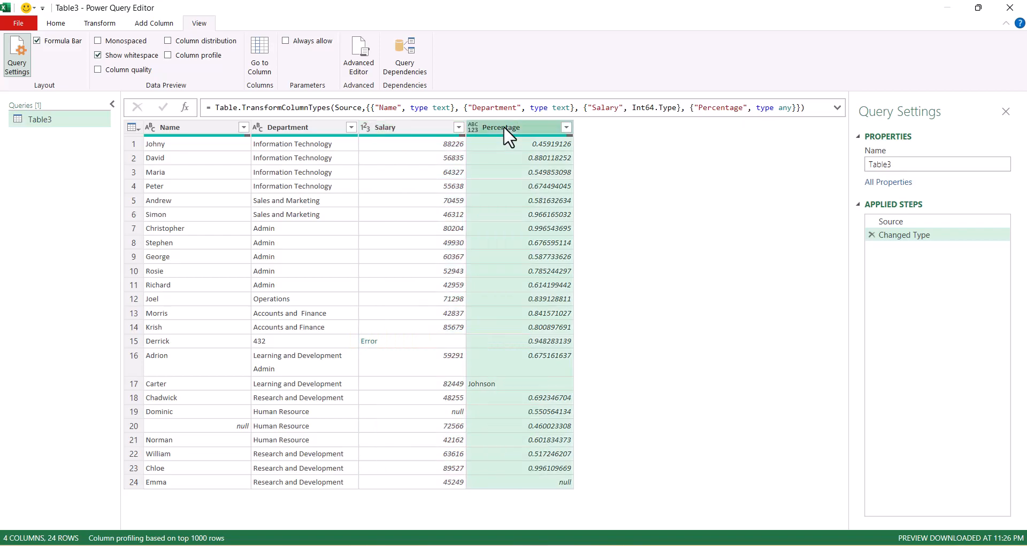
pyautogui.click(472, 128)
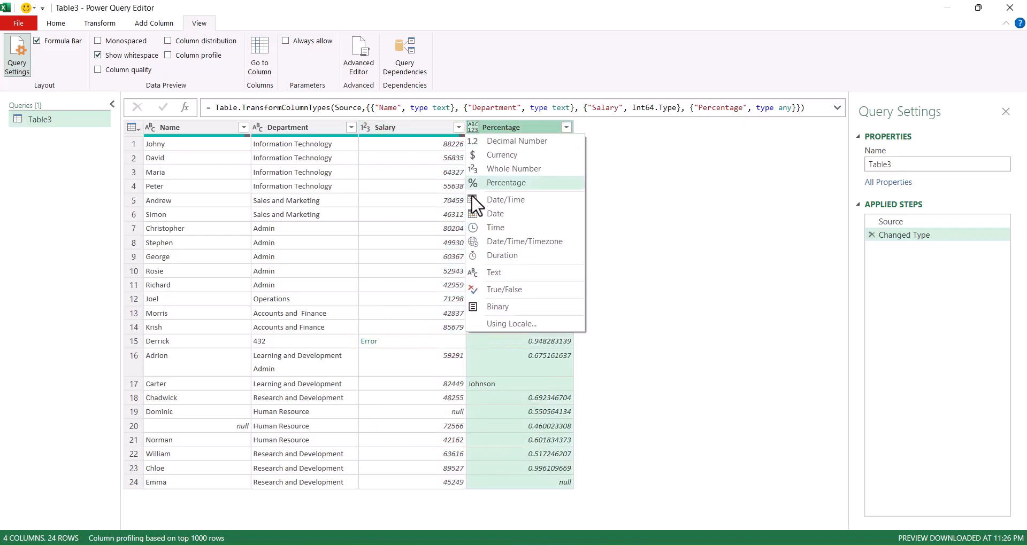
pyautogui.click(511, 184)
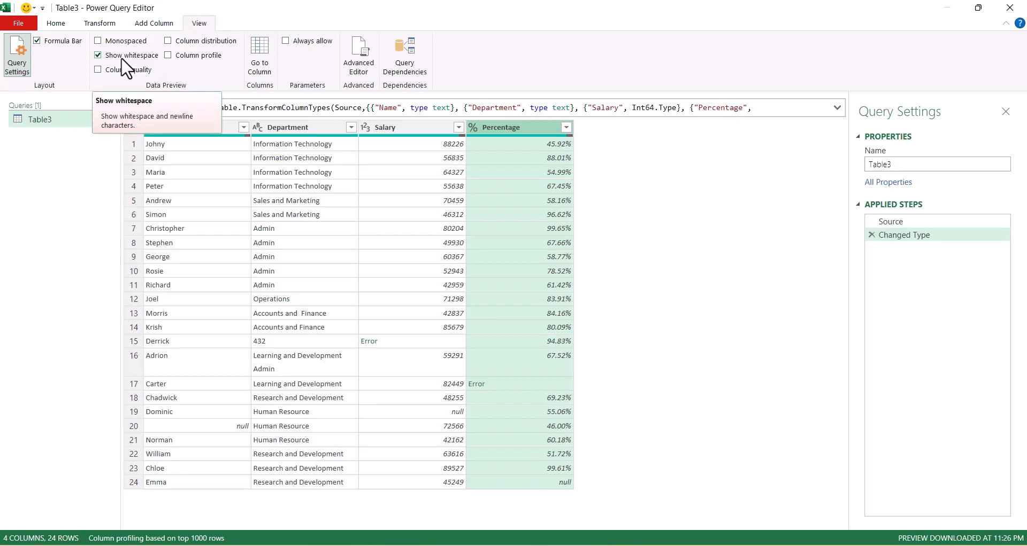
# Step: Turn off the whitespace display and widen the Department column to fit the full entry in row 16
pyautogui.click(122, 58)
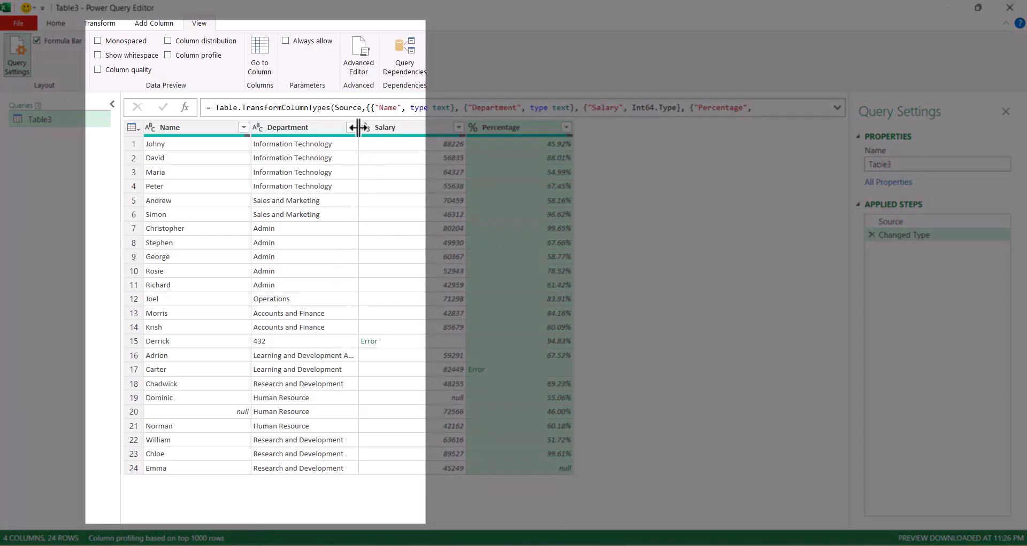
pyautogui.moveTo(359, 127); pyautogui.dragTo(416, 128)
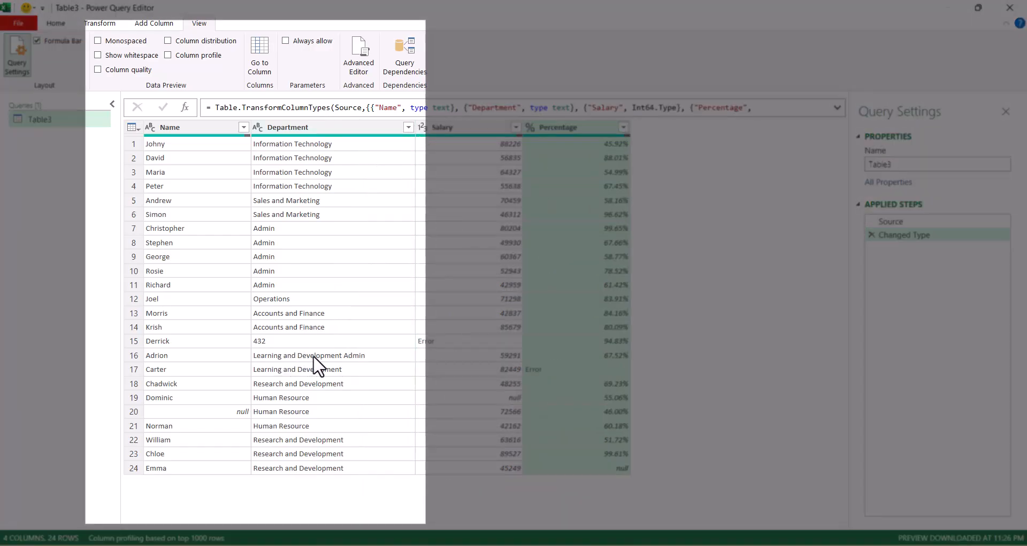
# Step: Compare the row 16 Department entry with whitespace display on and off, and leave the whitespace display on
pyautogui.click(96, 55)
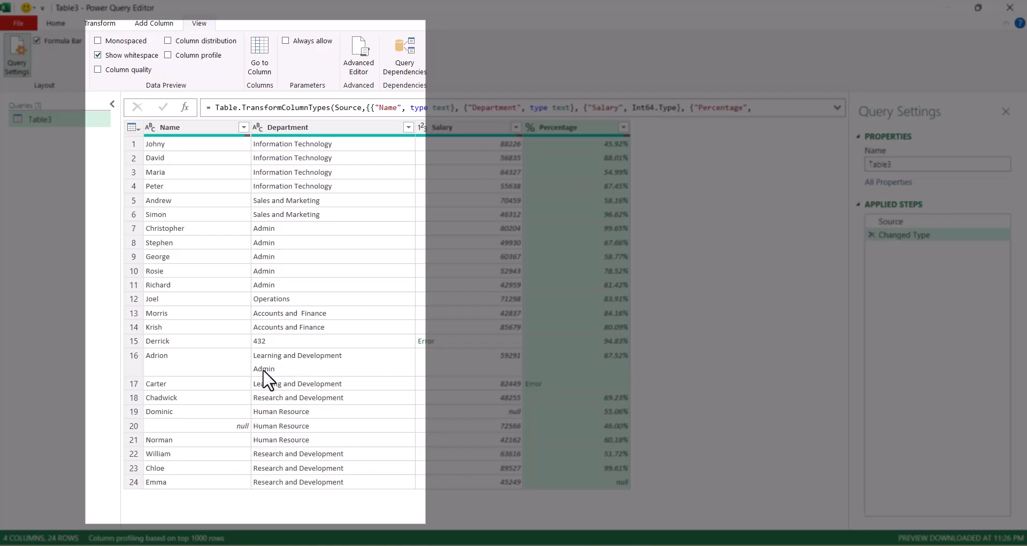
pyautogui.click(97, 55)
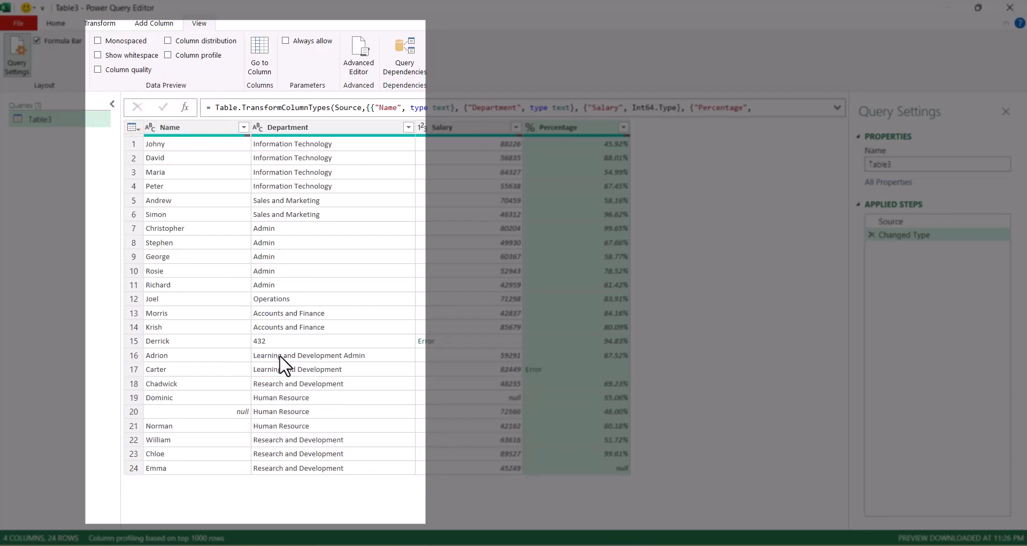
pyautogui.click(363, 359)
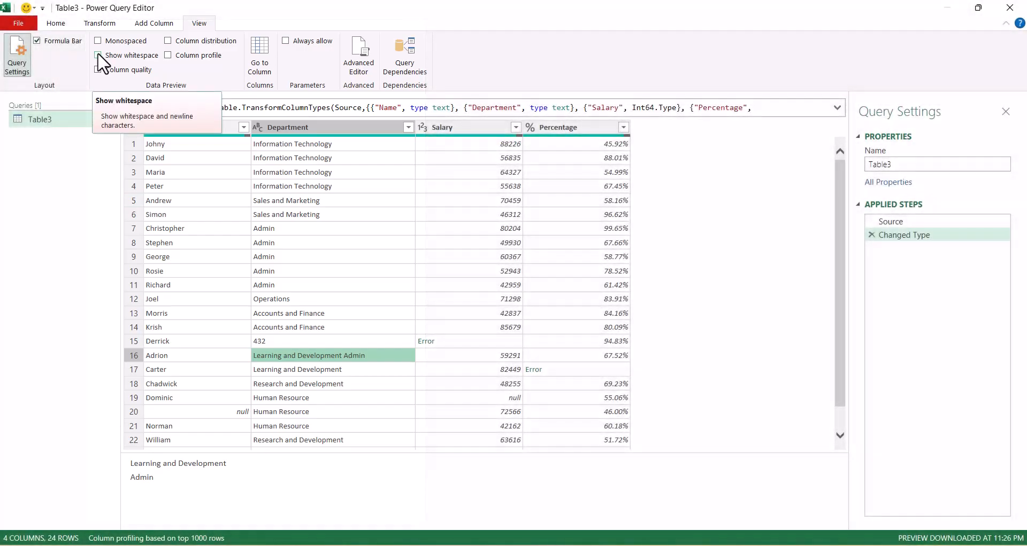
pyautogui.click(98, 55)
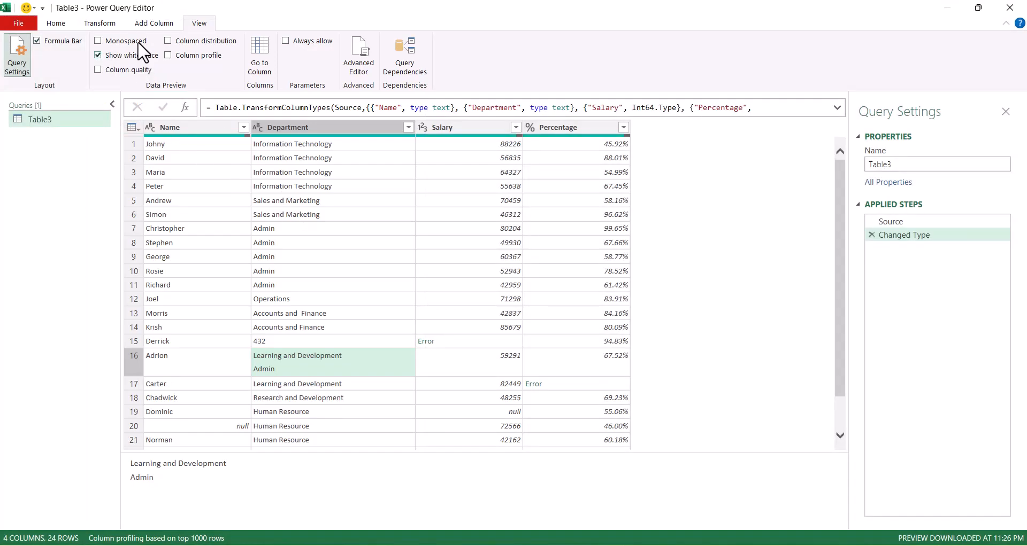
# Step: Preview the whole table in the monospaced font and restore the regular font
pyautogui.click(112, 43)
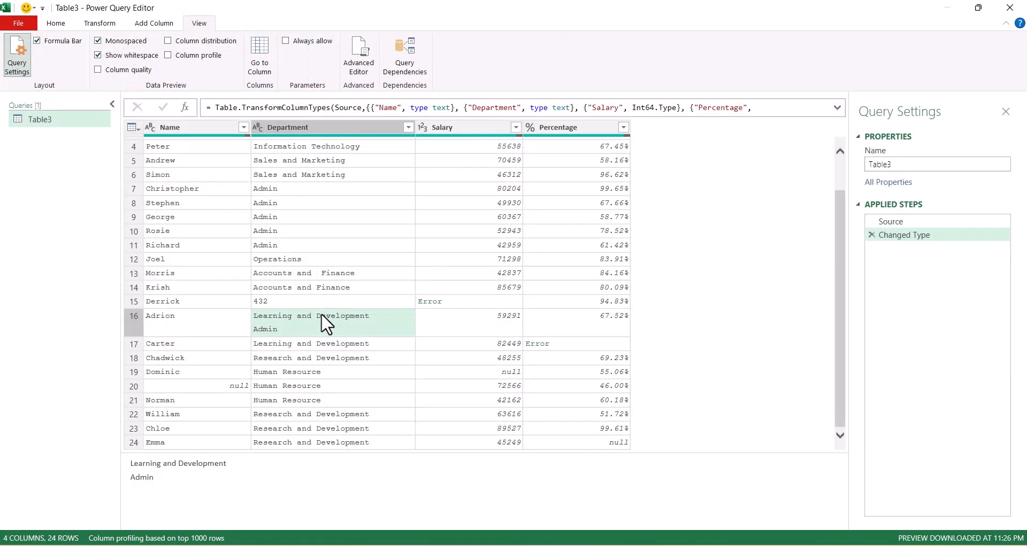
pyautogui.scroll(1, 321, 313)
pyautogui.scroll(-1, 324, 321)
pyautogui.scroll(1, 323, 321)
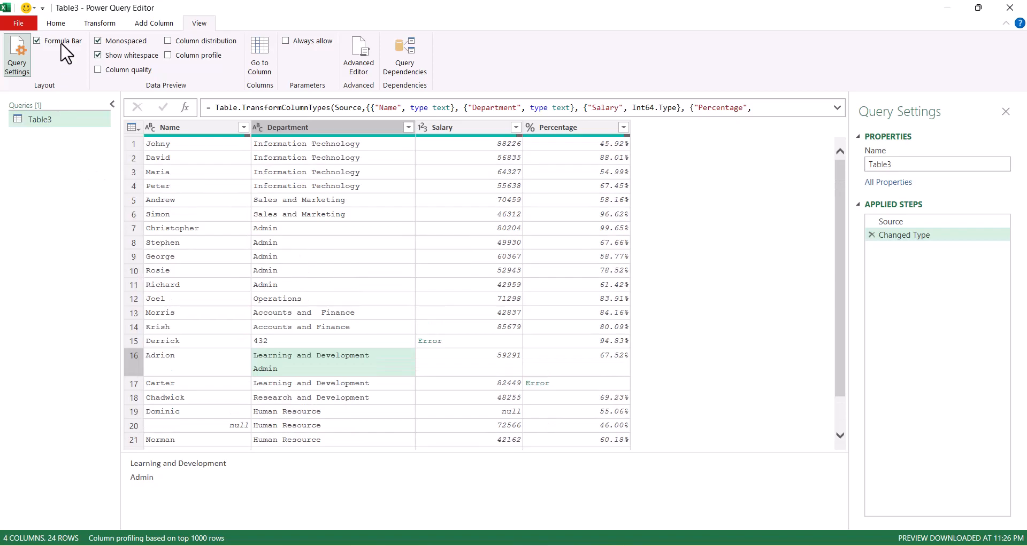
pyautogui.click(113, 43)
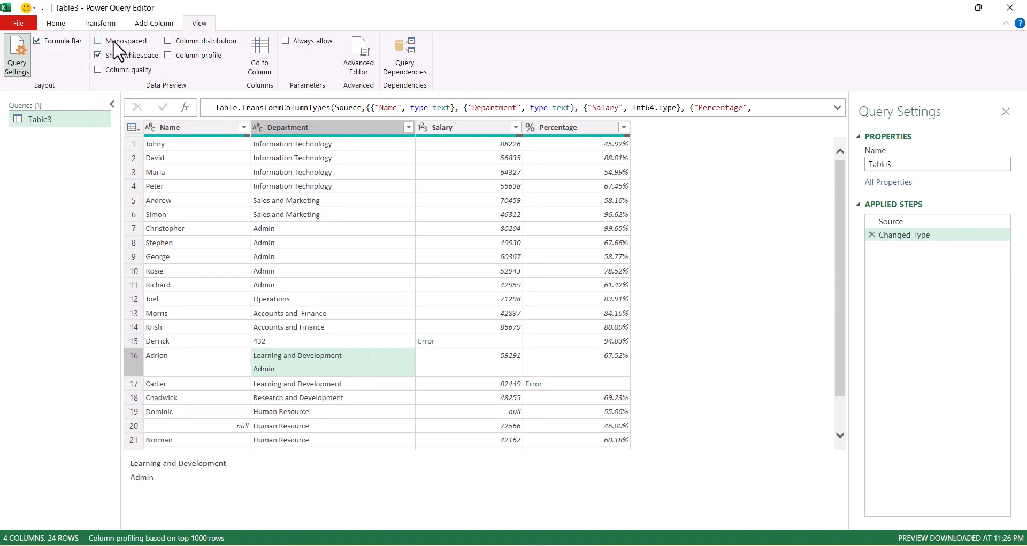
# Step: Show the column distribution and inspect the distinct and unique value details of the Name and Department columns
pyautogui.click(168, 42)
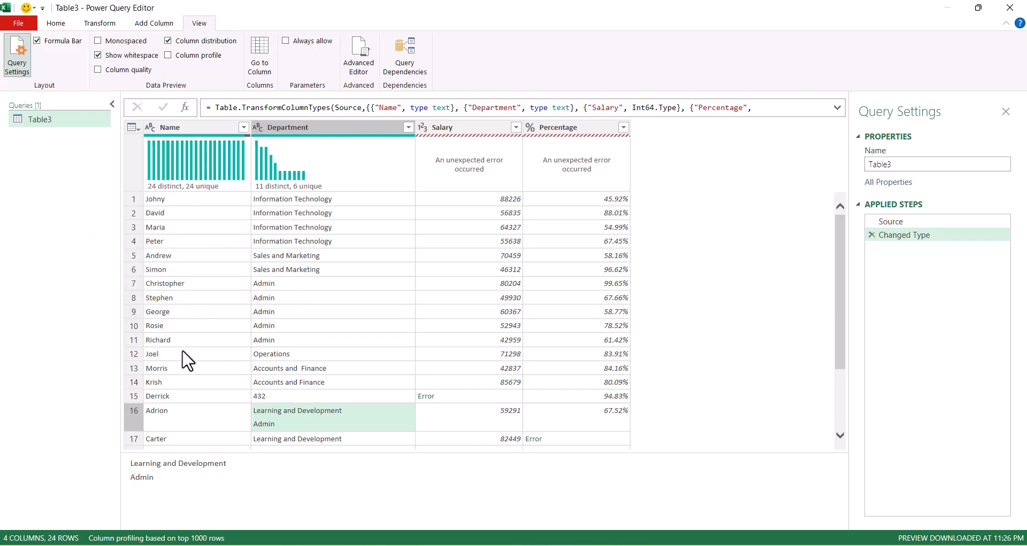
pyautogui.click(204, 127)
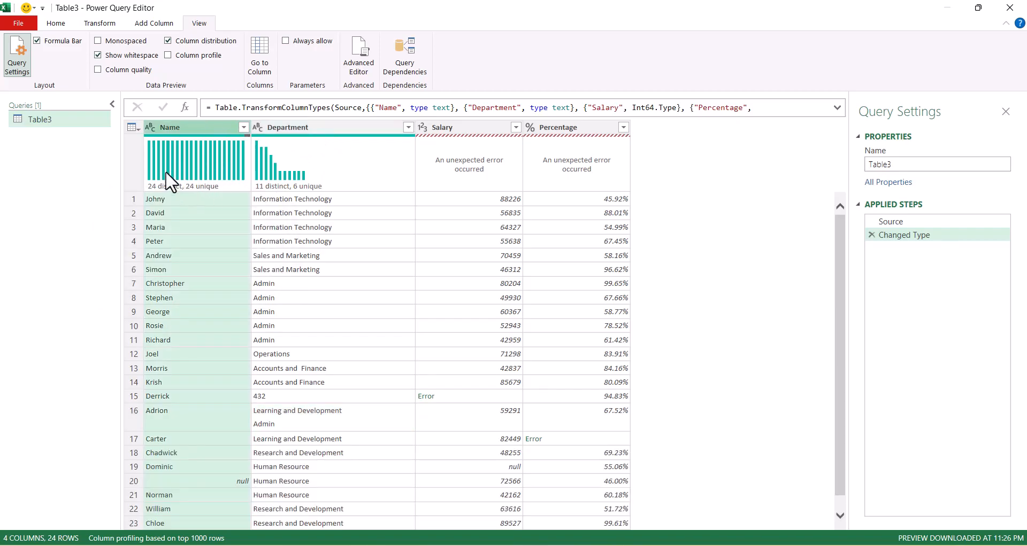
pyautogui.moveTo(206, 157)
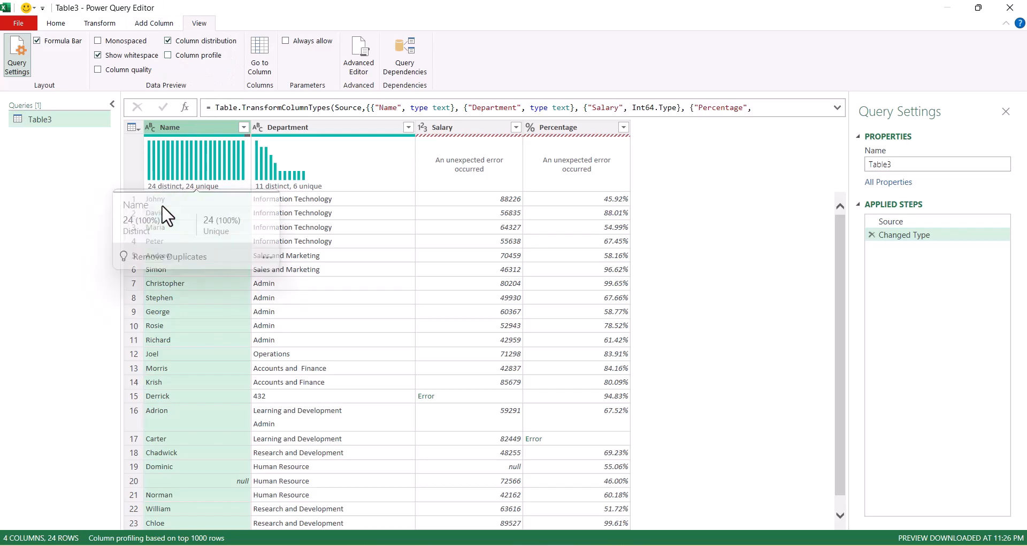
pyautogui.moveTo(168, 185)
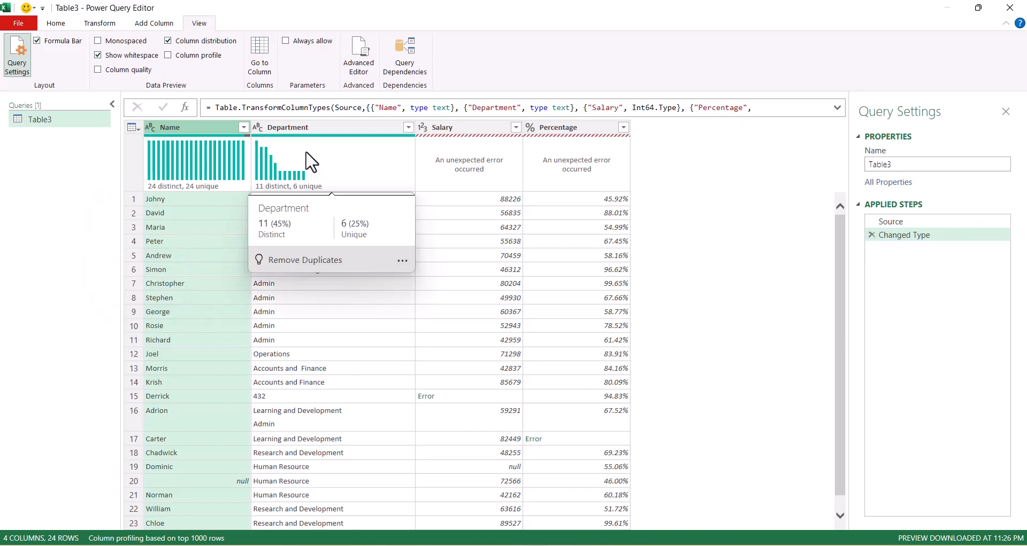
pyautogui.moveTo(315, 185)
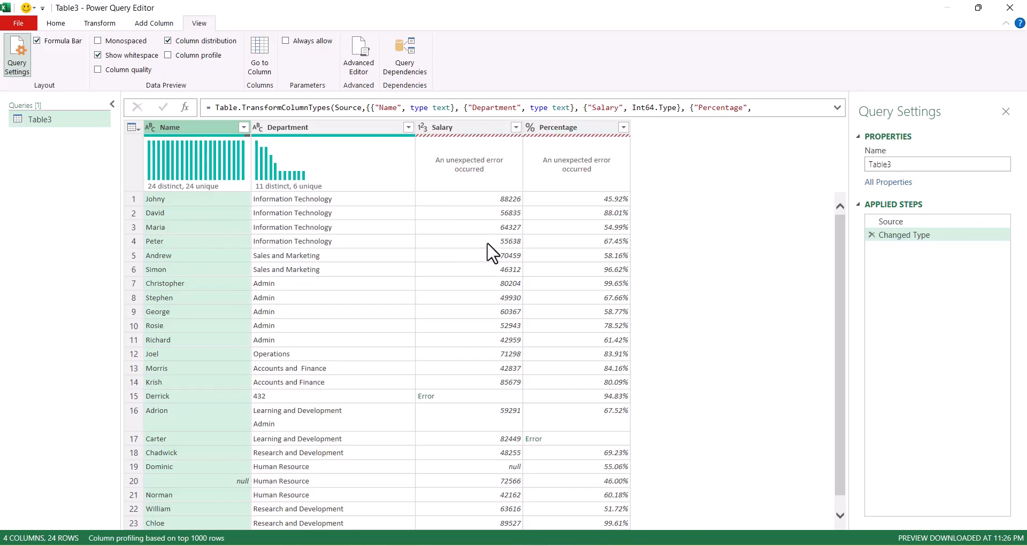
# Step: Inspect the error details of the Salary cell in row 15 and the Percentage cell in row 17
pyautogui.scroll(-1, 458, 253)
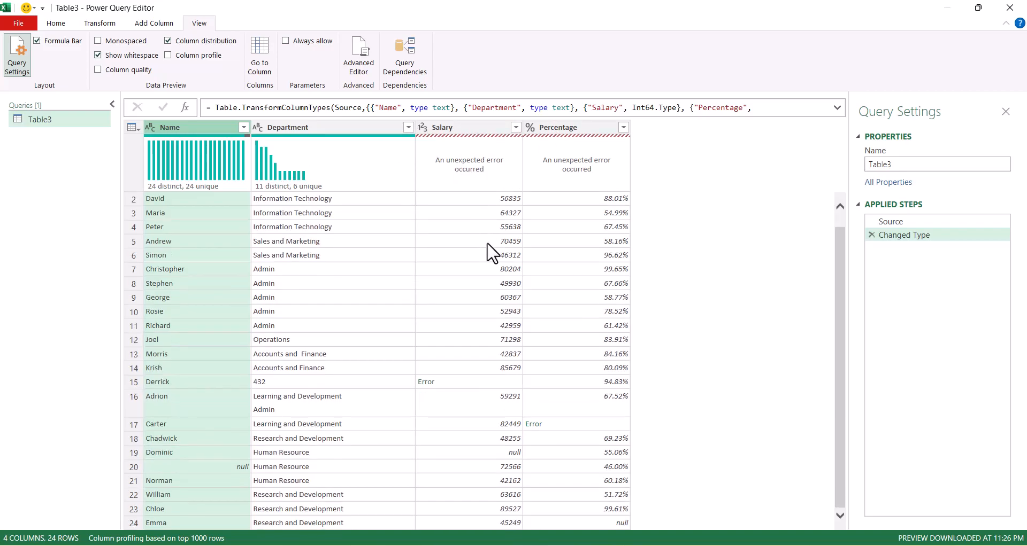
pyautogui.click(452, 383)
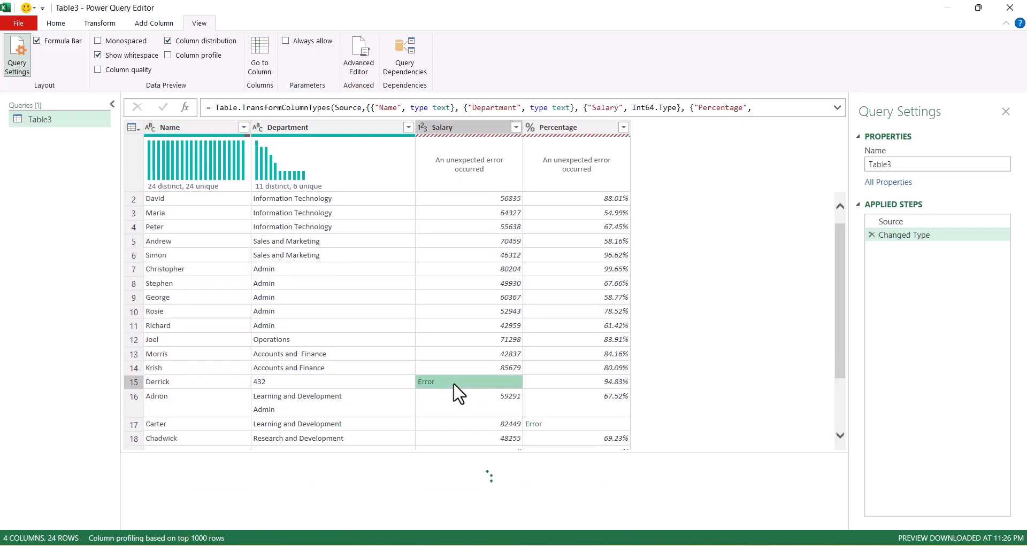
pyautogui.click(556, 428)
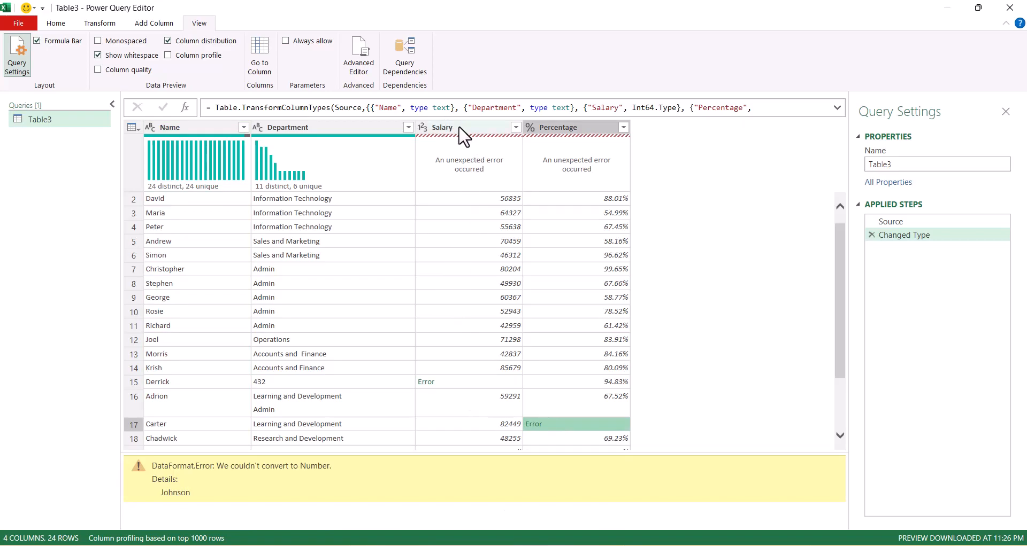
# Step: Replace the column distribution with the column profile and review the Percentage column's statistics down to the last rows
pyautogui.click(182, 43)
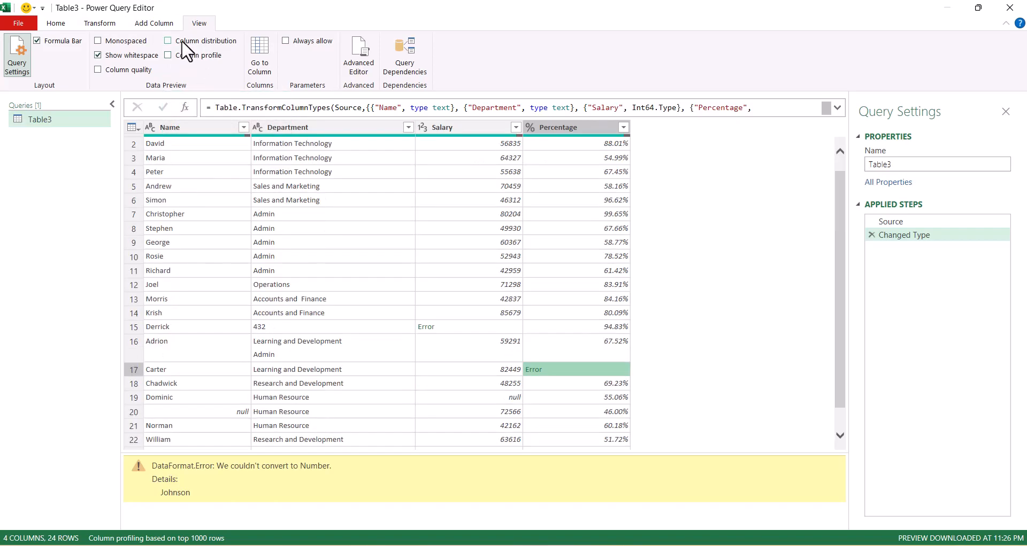
pyautogui.click(206, 66)
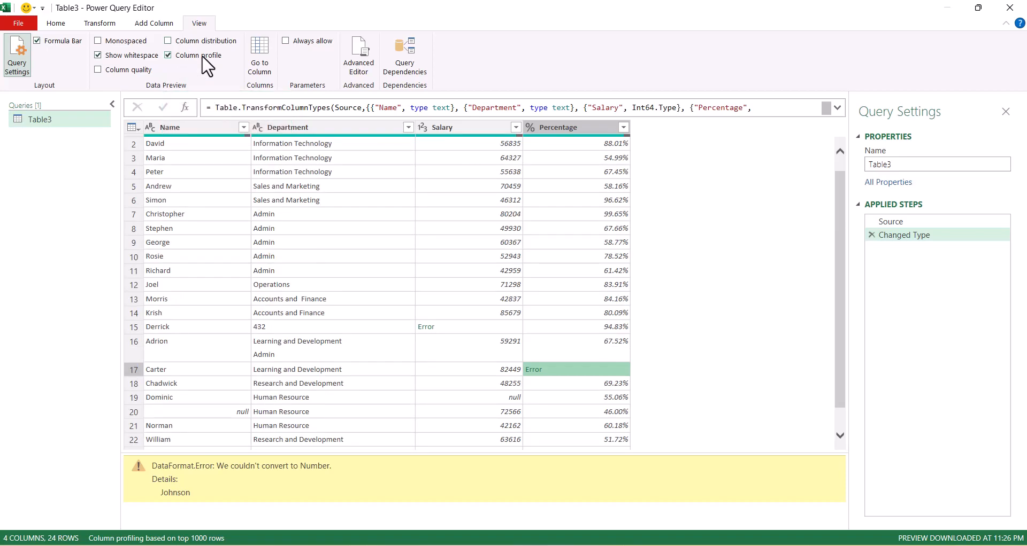
pyautogui.click(556, 128)
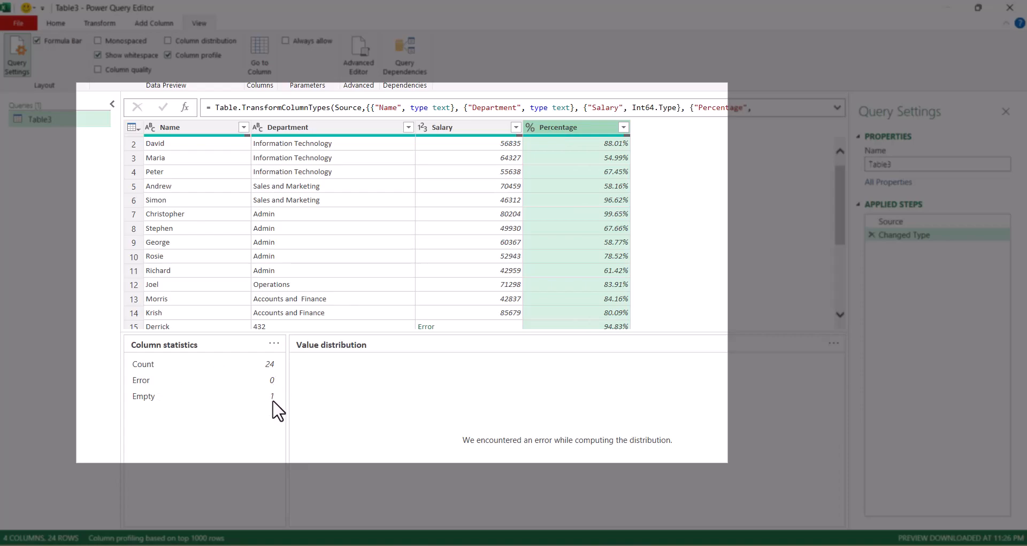
pyautogui.scroll(-4, 537, 227)
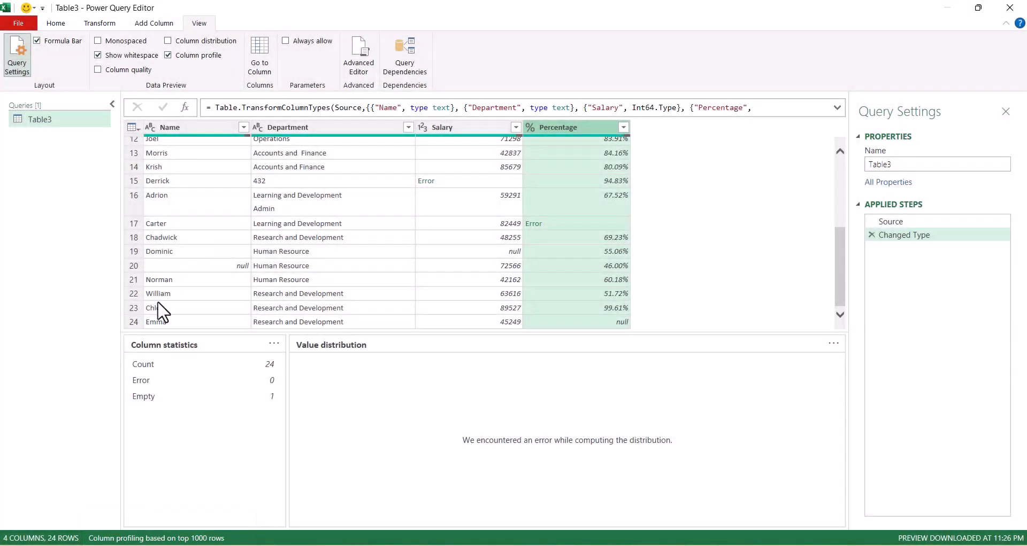
# Step: Base the column profiling on the entire data set and review the quality bars of the Percentage and Salary columns
pyautogui.click(171, 538)
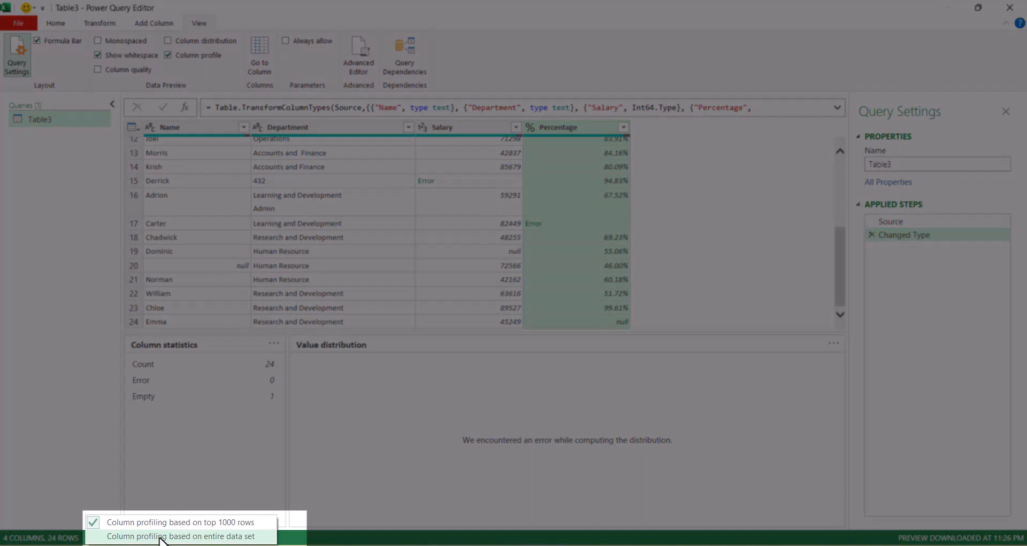
pyautogui.click(160, 537)
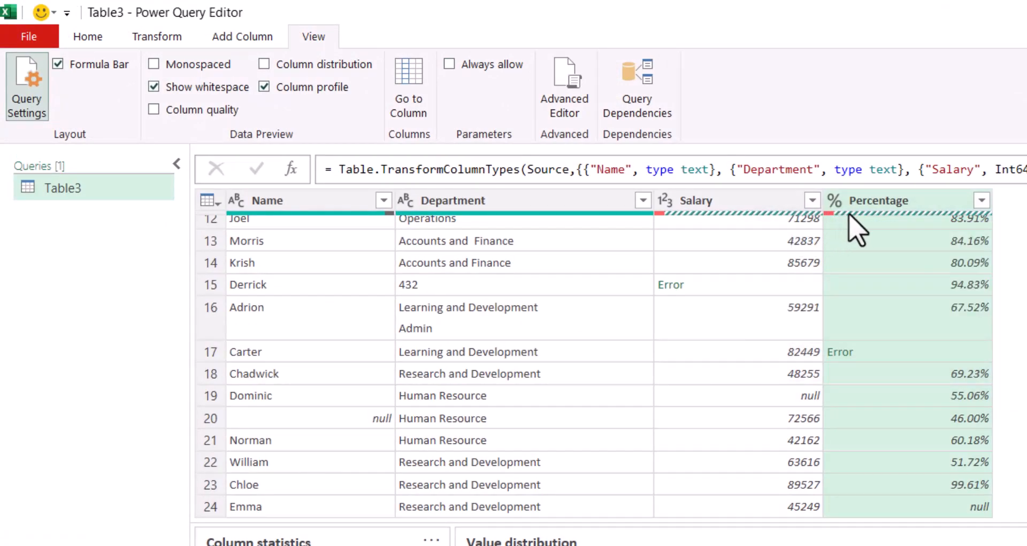
pyautogui.moveTo(848, 214)
pyautogui.click(701, 200)
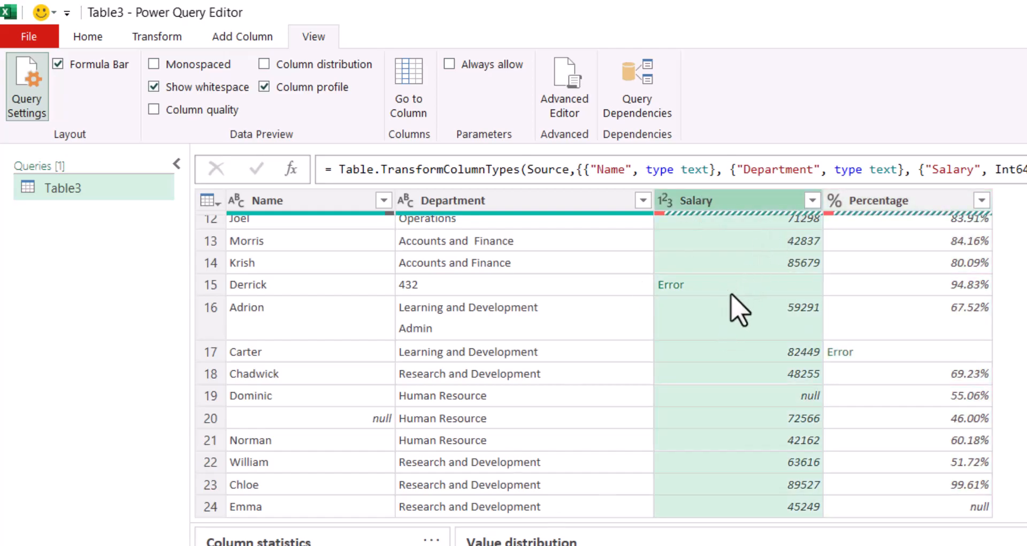
pyautogui.scroll(4, 759, 278)
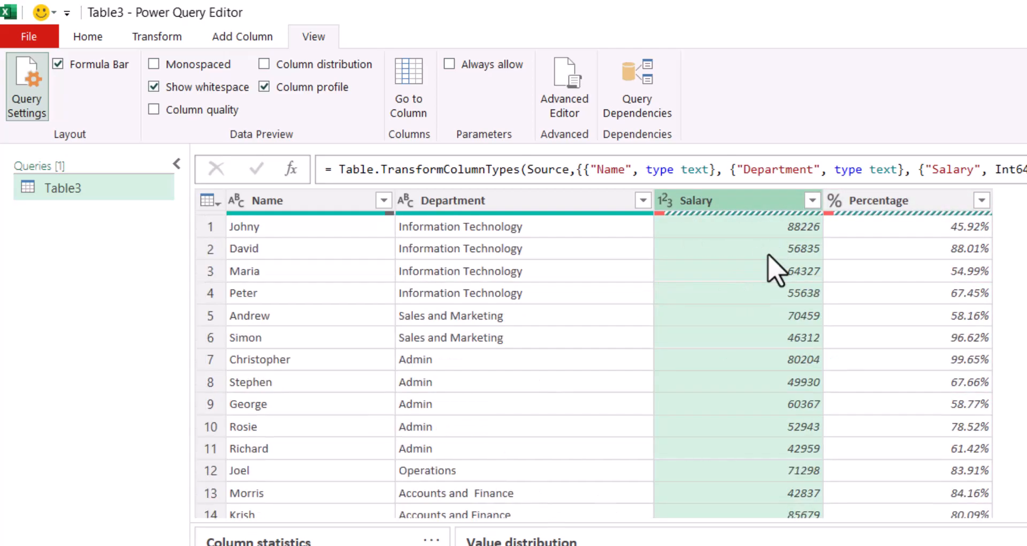
# Step: Replace the column profile with the column quality display and compare the valid, error and empty shares across the columns
pyautogui.click(264, 87)
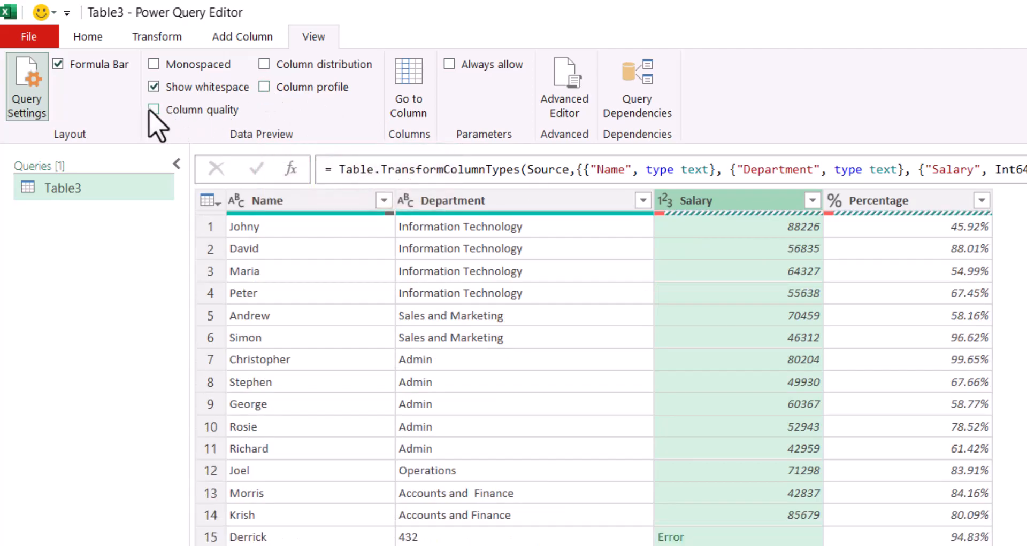
pyautogui.click(153, 109)
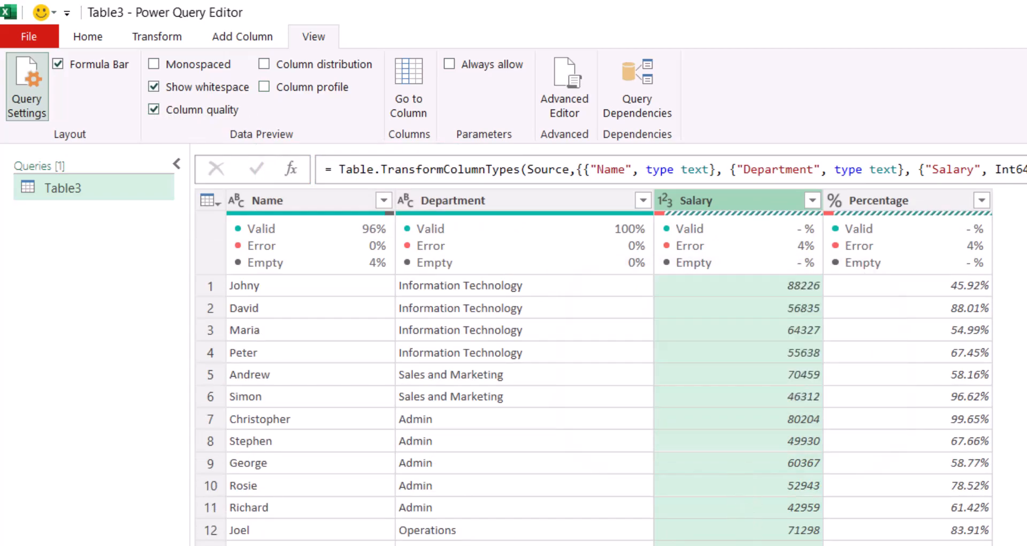
pyautogui.moveTo(687, 232)
pyautogui.moveTo(342, 234)
pyautogui.moveTo(768, 251)
# Step: Inspect the column quality of the Name, Department and Salary columns, including the Salary column's error details
pyautogui.click(345, 199)
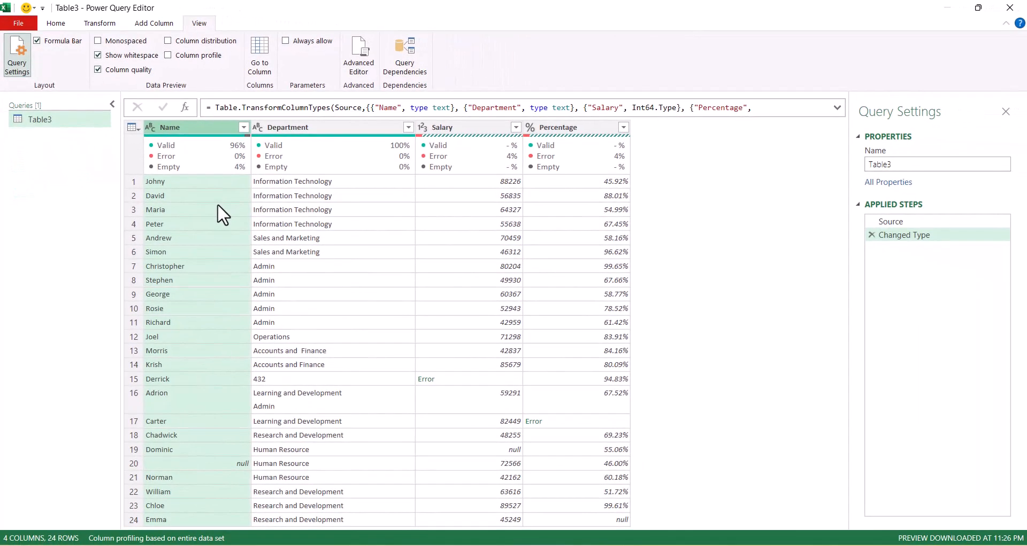
pyautogui.moveTo(211, 171)
pyautogui.click(353, 128)
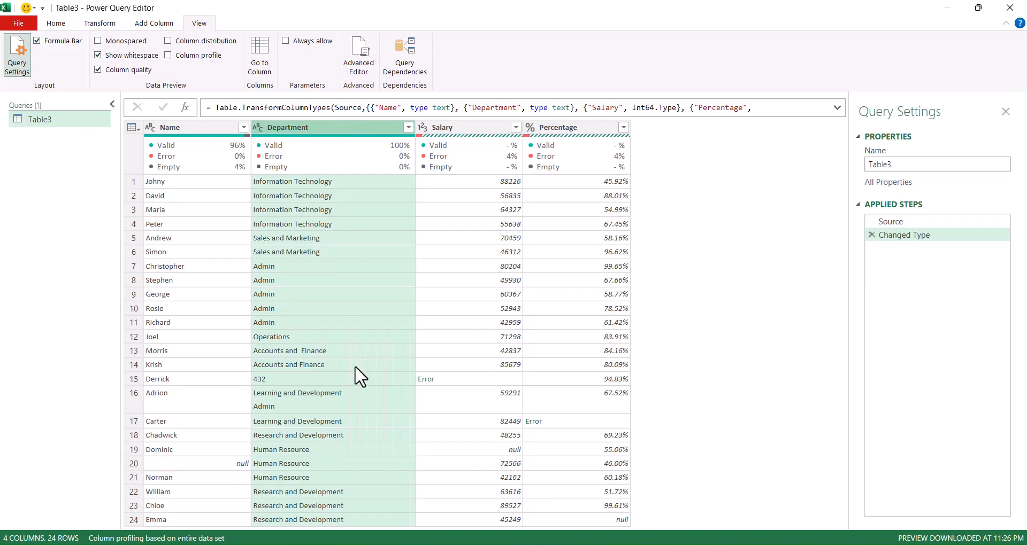
pyautogui.click(470, 130)
pyautogui.moveTo(493, 156)
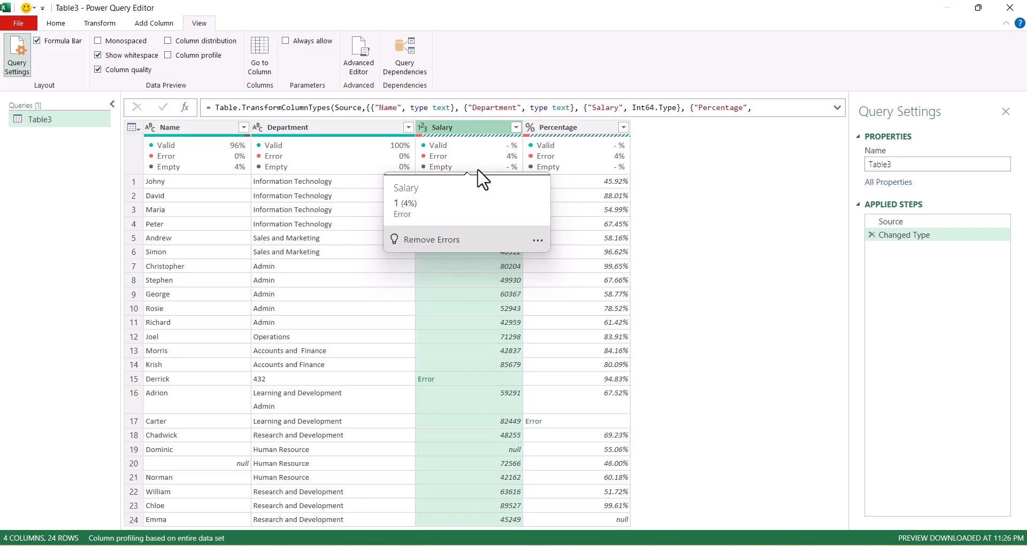
# Step: Try removing the rows with errors in the Percentage column and delete that applied step again
pyautogui.click(577, 135)
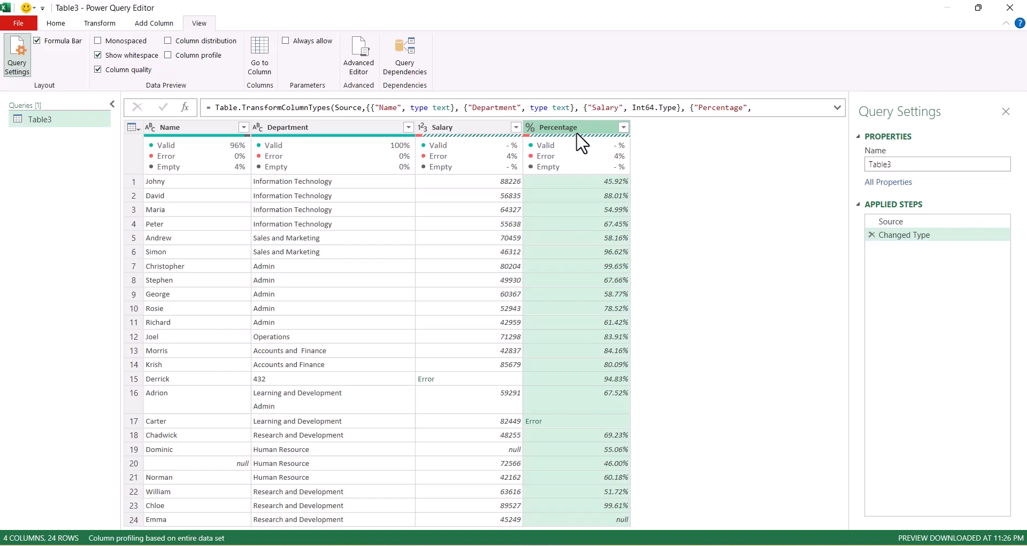
pyautogui.rightClick(577, 135)
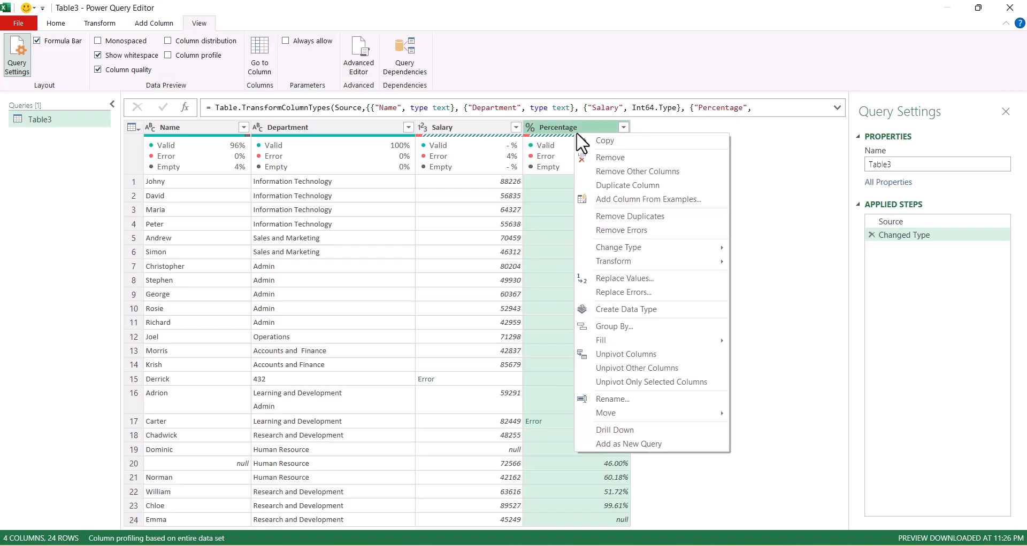
pyautogui.click(643, 244)
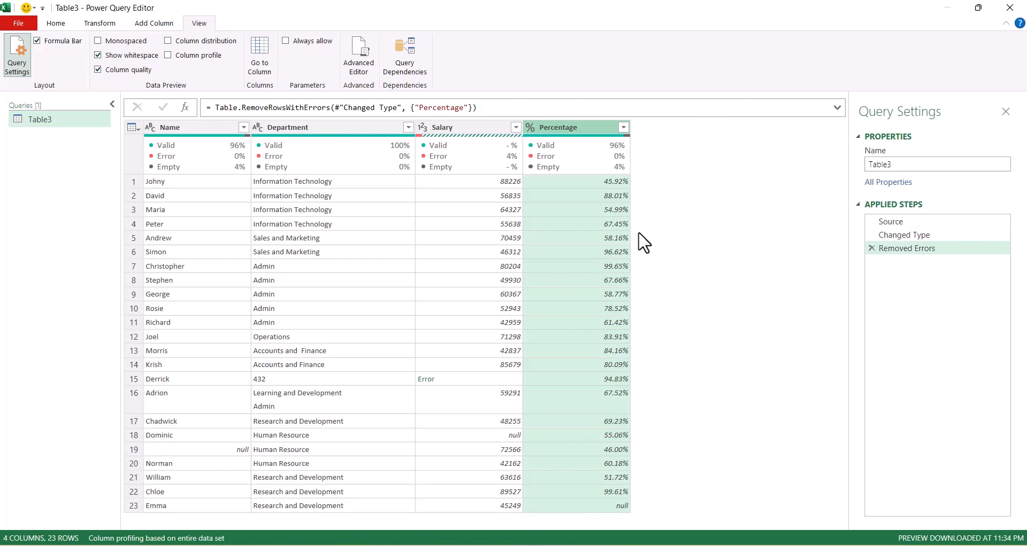
pyautogui.click(871, 248)
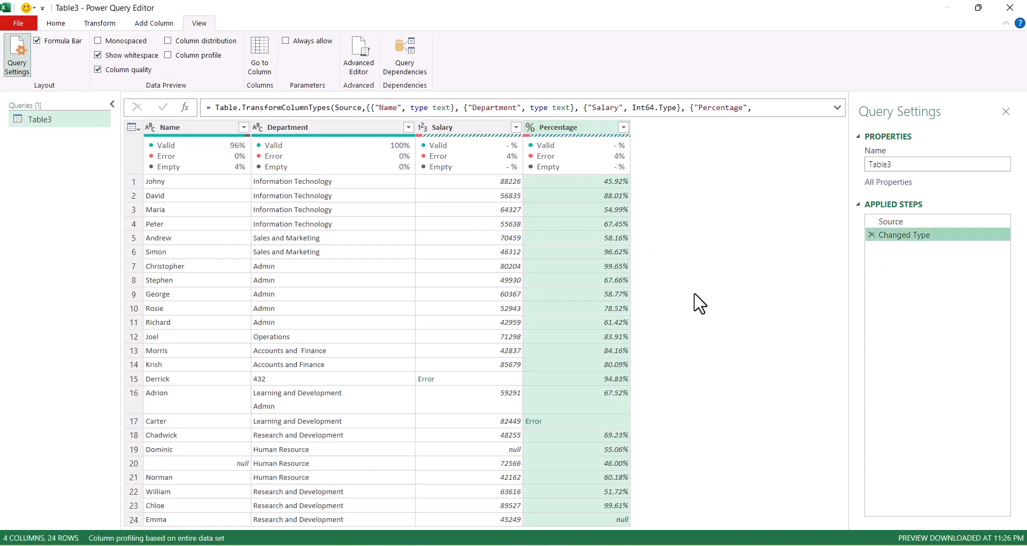
# Step: Replace the errors in the Percentage column with 86% and check the column's quality details
pyautogui.rightClick(548, 124)
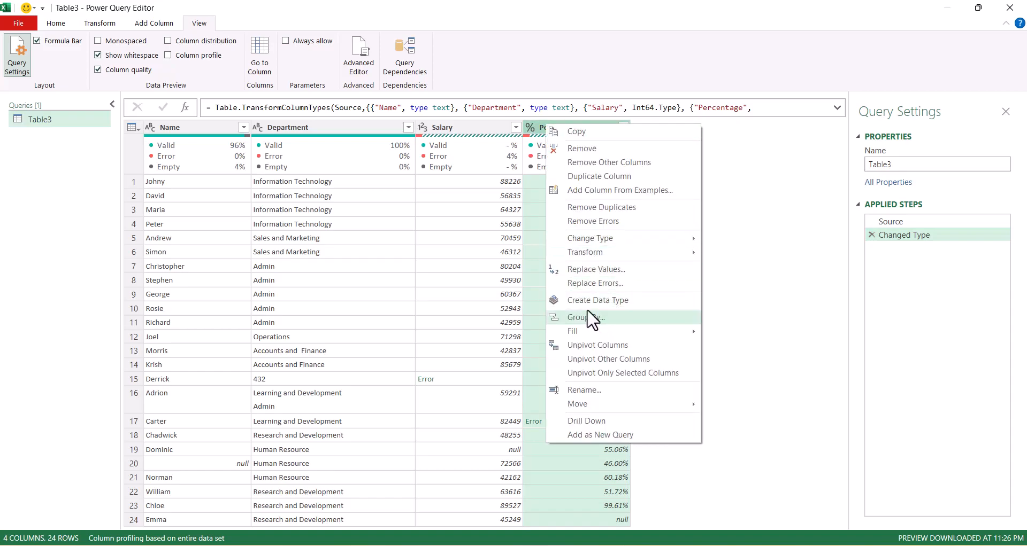
pyautogui.click(600, 283)
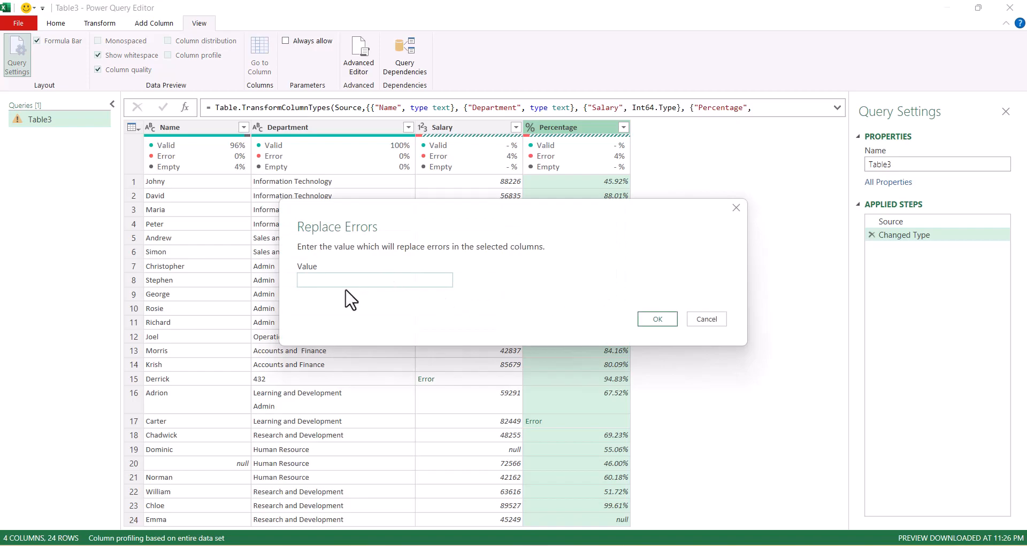
pyautogui.write('86%')
pyautogui.click(656, 322)
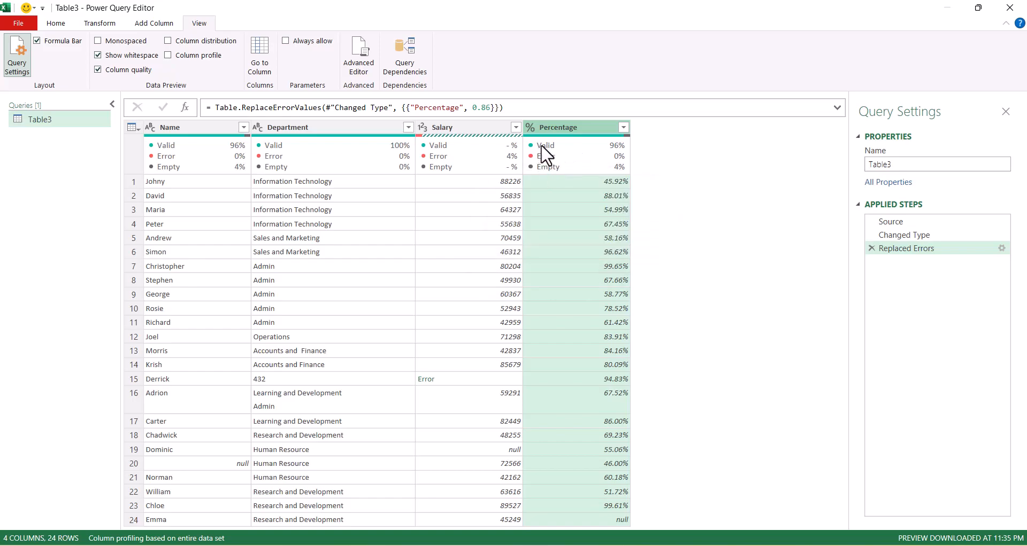
pyautogui.moveTo(614, 152)
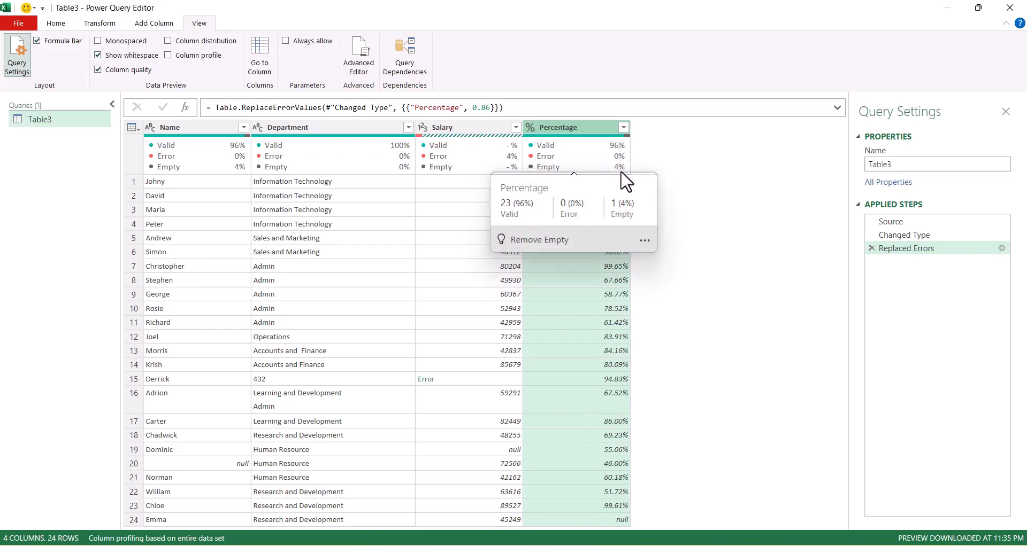
# Step: Replace the errors in the Salary column with the value 6543
pyautogui.click(462, 129)
pyautogui.rightClick(461, 129)
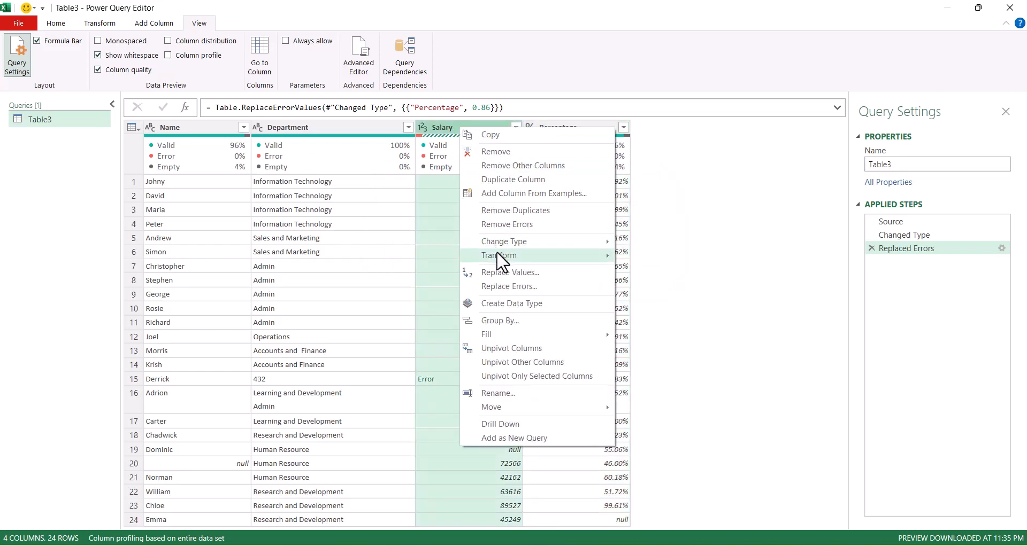
pyautogui.click(518, 288)
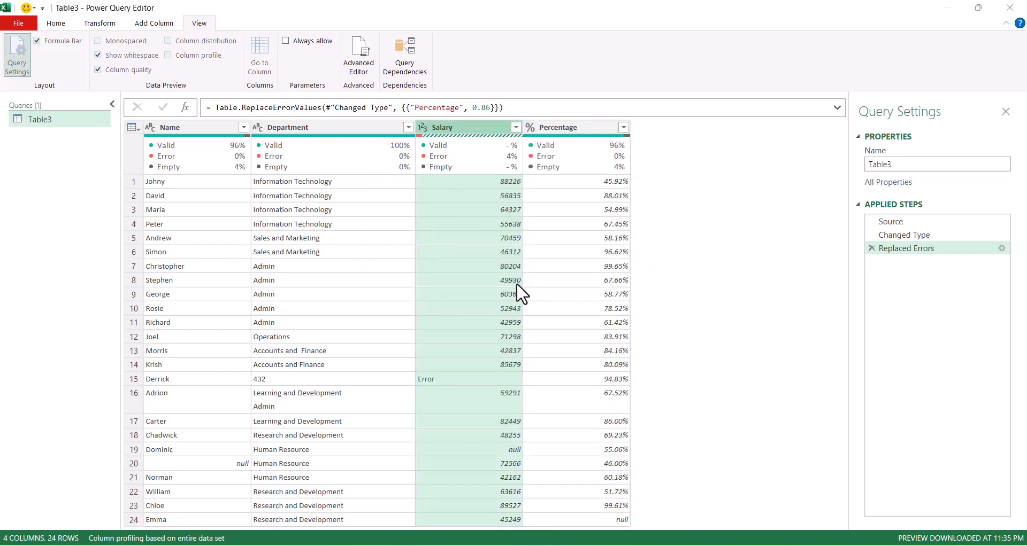
pyautogui.write('6543')
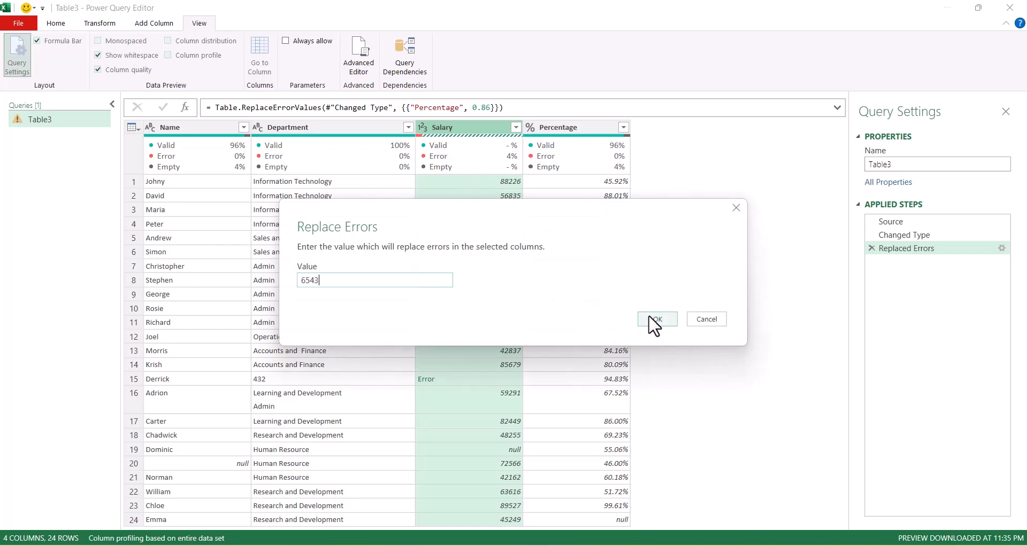
pyautogui.click(653, 321)
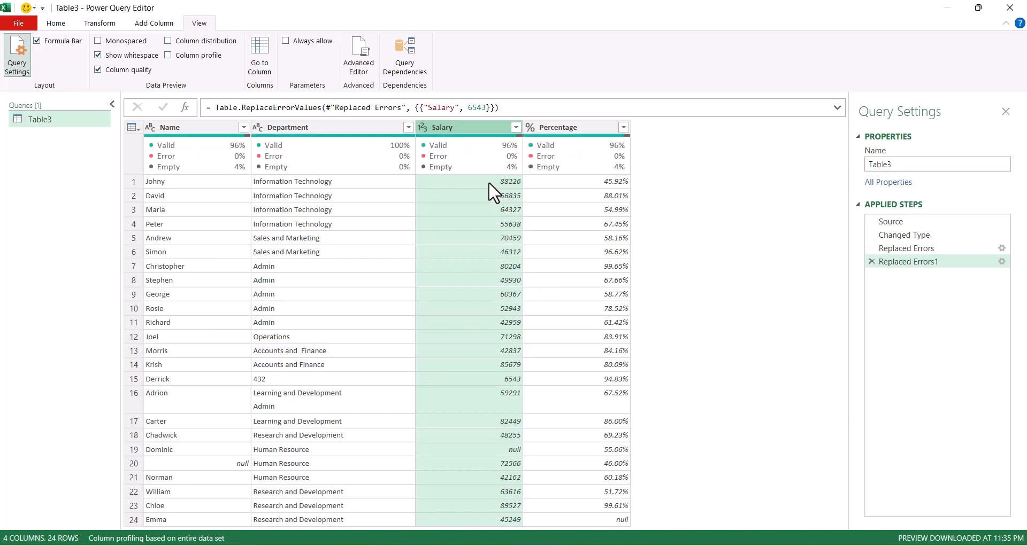